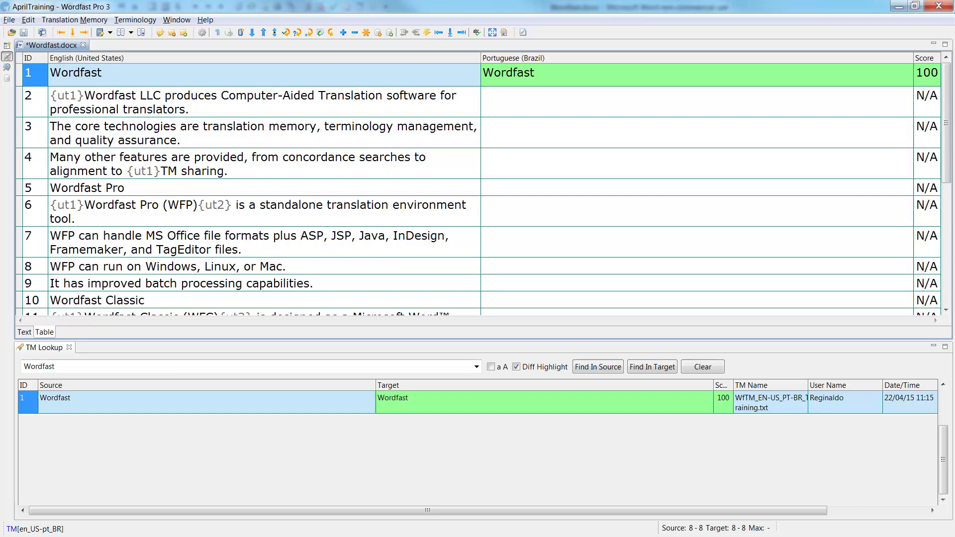
Commit segment 1 and open segment 2, which has an empty target and no TM matches.
{"action": "key", "text": "alt+Down"}
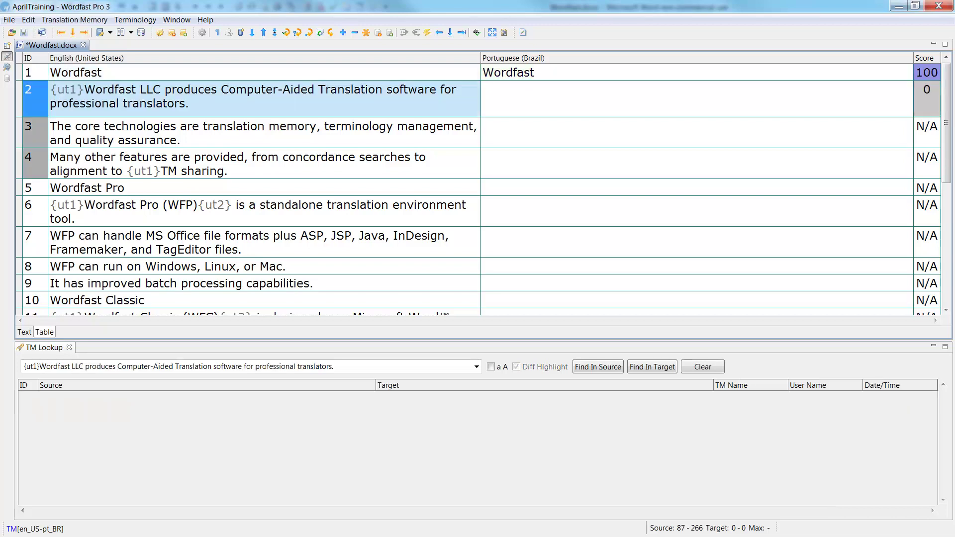